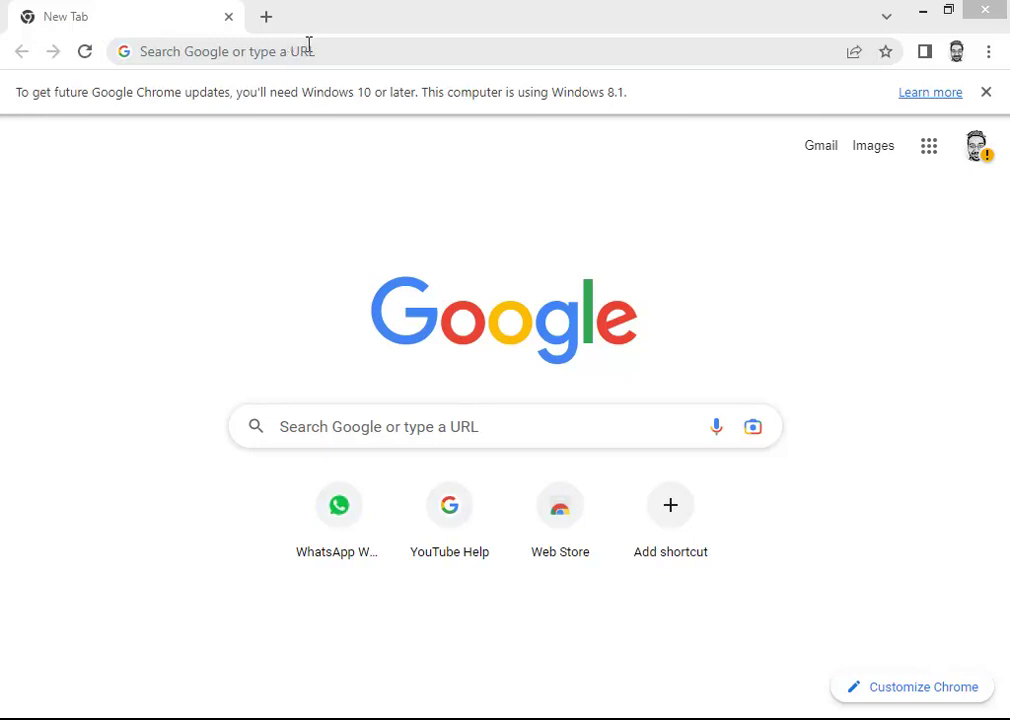
# - Search Google for 'femm' and open the FEMM Download result on femm.info
pyautogui.click(291, 45)
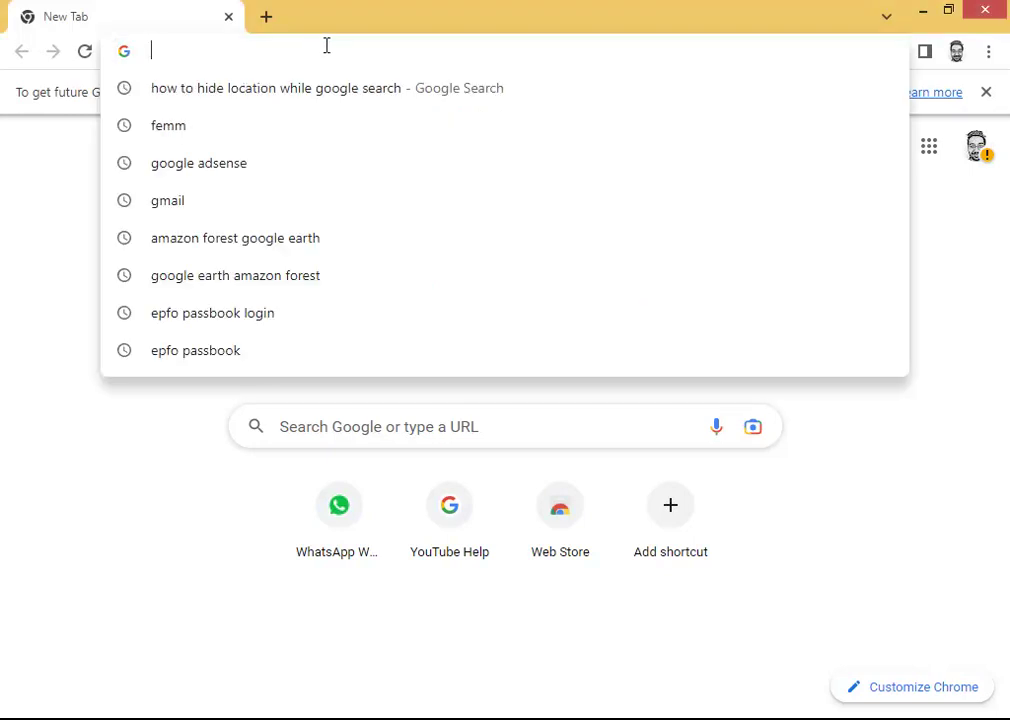
pyautogui.write('femm')
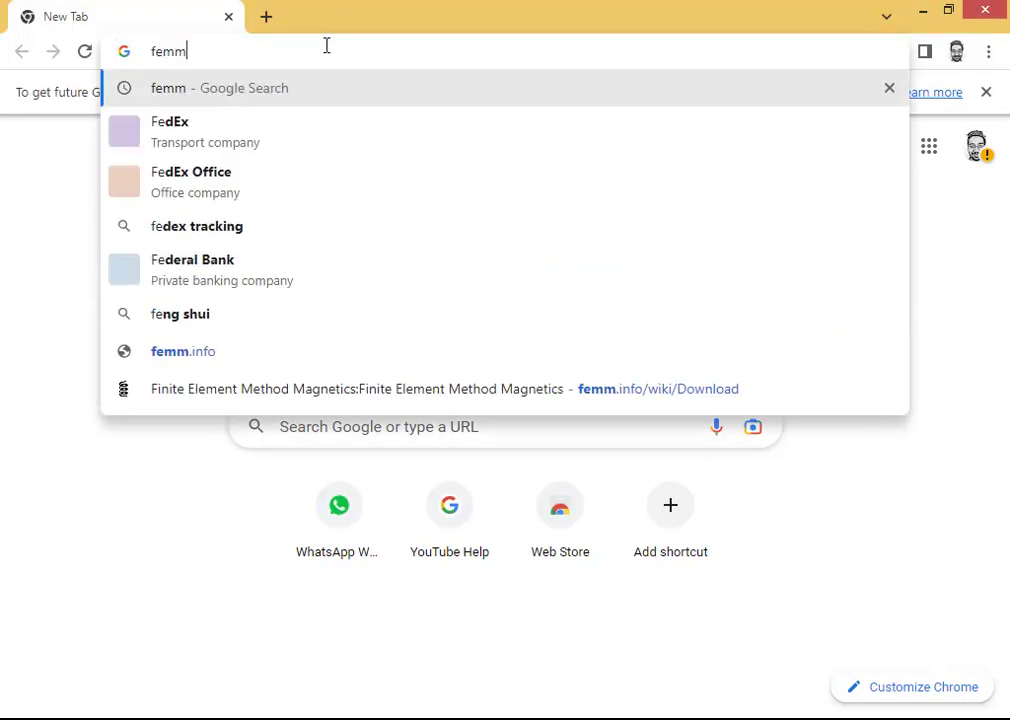
pyautogui.press('Return')
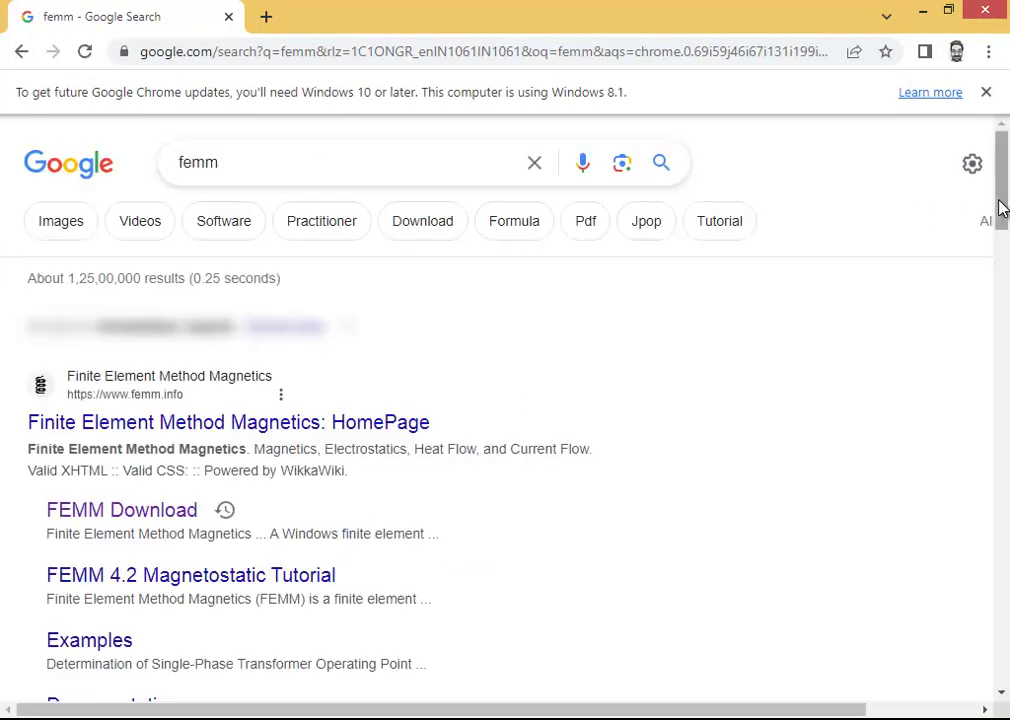
pyautogui.moveTo(999, 207); pyautogui.dragTo(1005, 245)
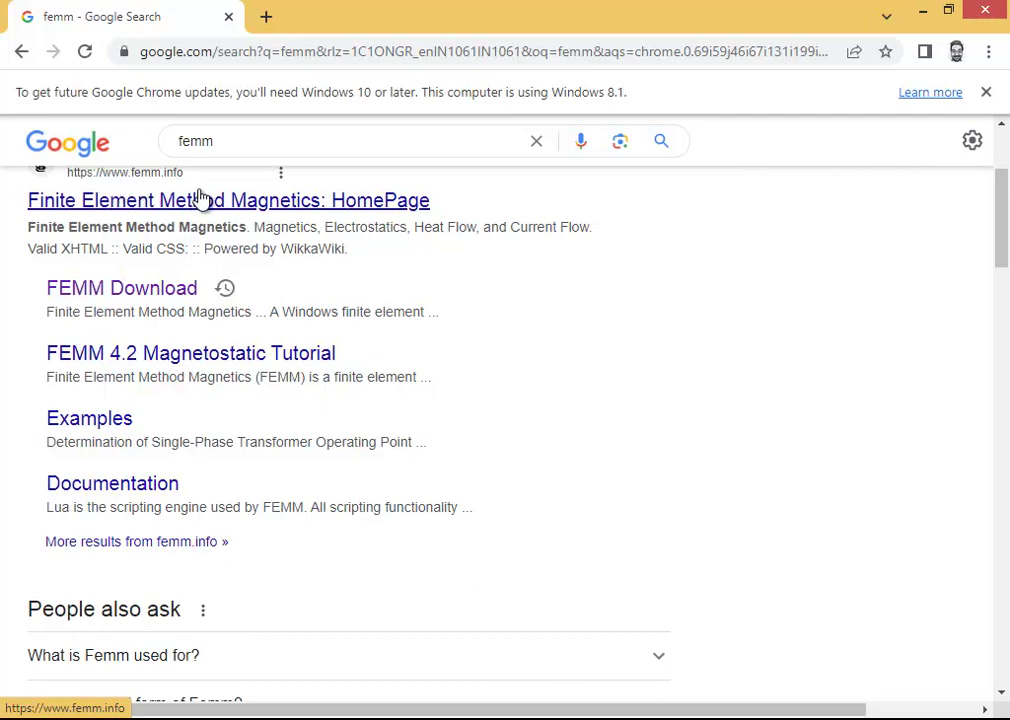
pyautogui.click(146, 290)
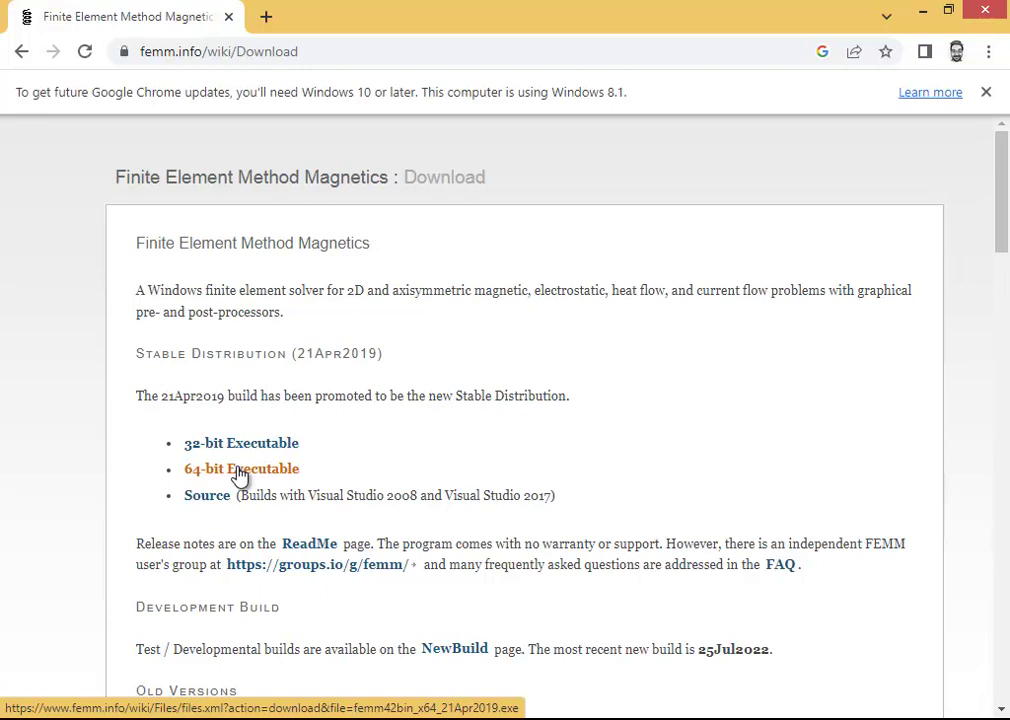
# - Download the 64-bit FEMM executable and run it despite the security warning
pyautogui.click(252, 472)
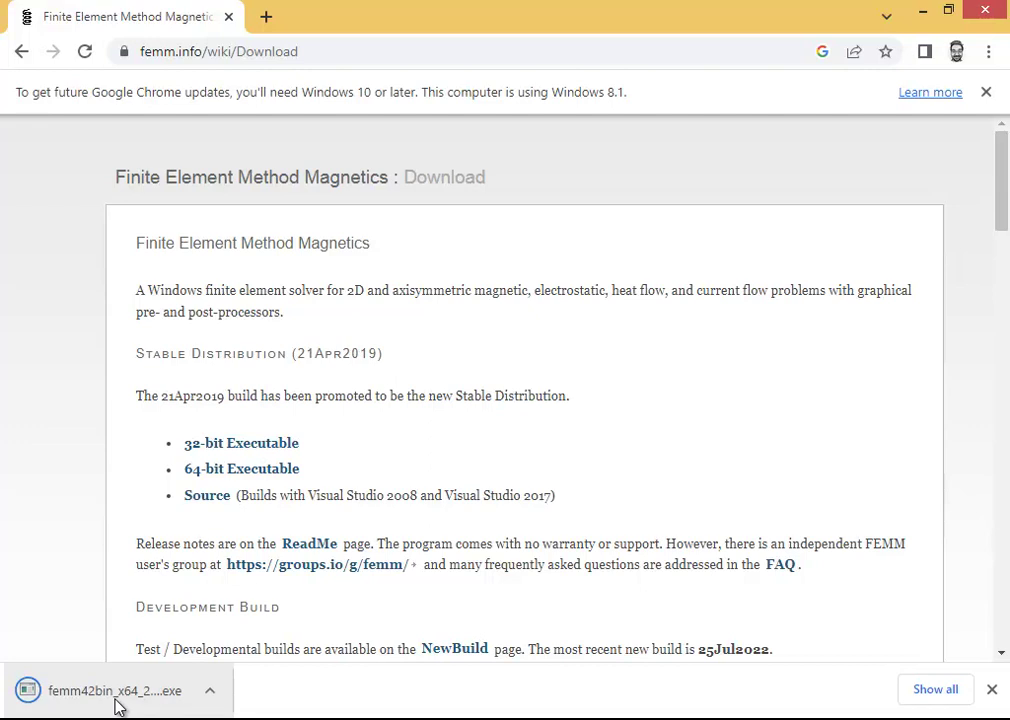
pyautogui.click(118, 706)
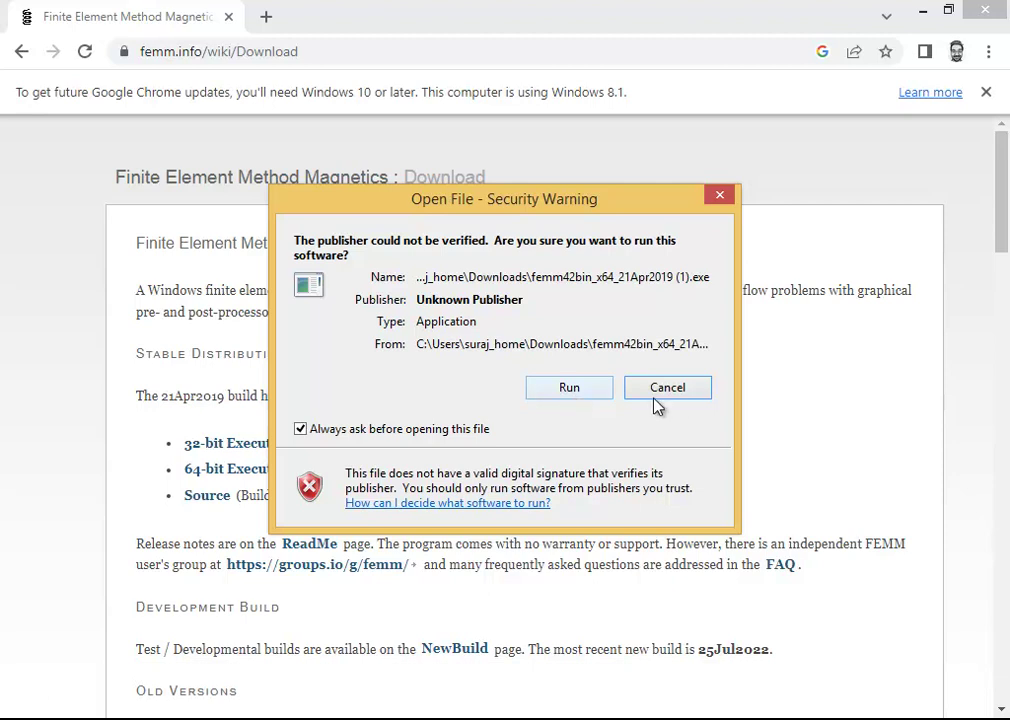
pyautogui.click(562, 389)
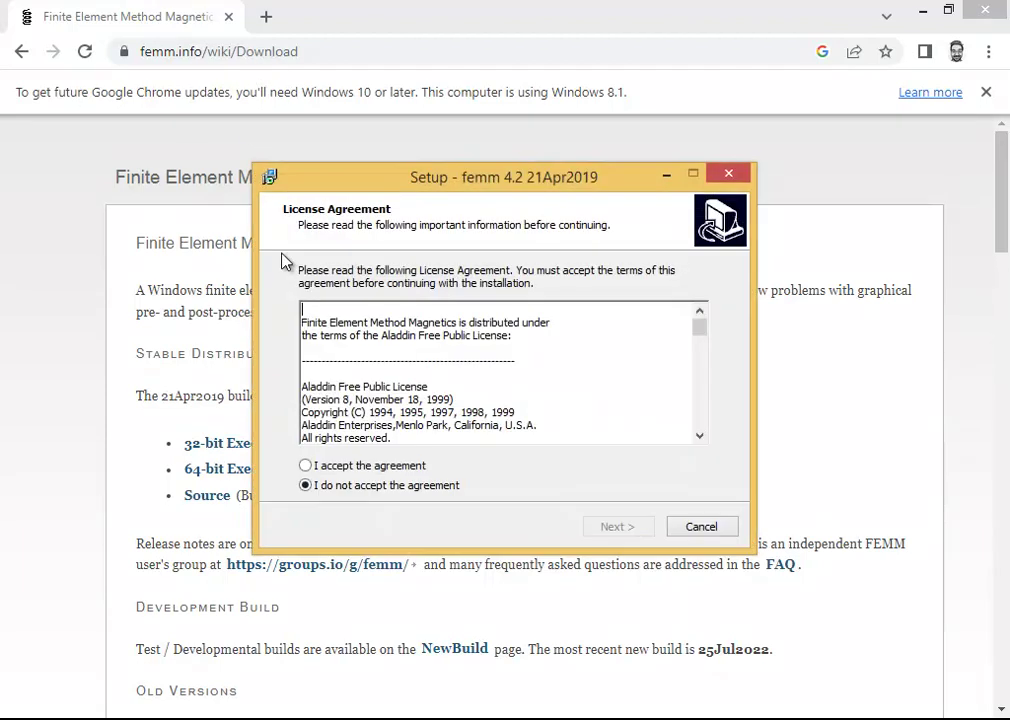
# - Accept the FEMM license agreement and continue
pyautogui.click(343, 467)
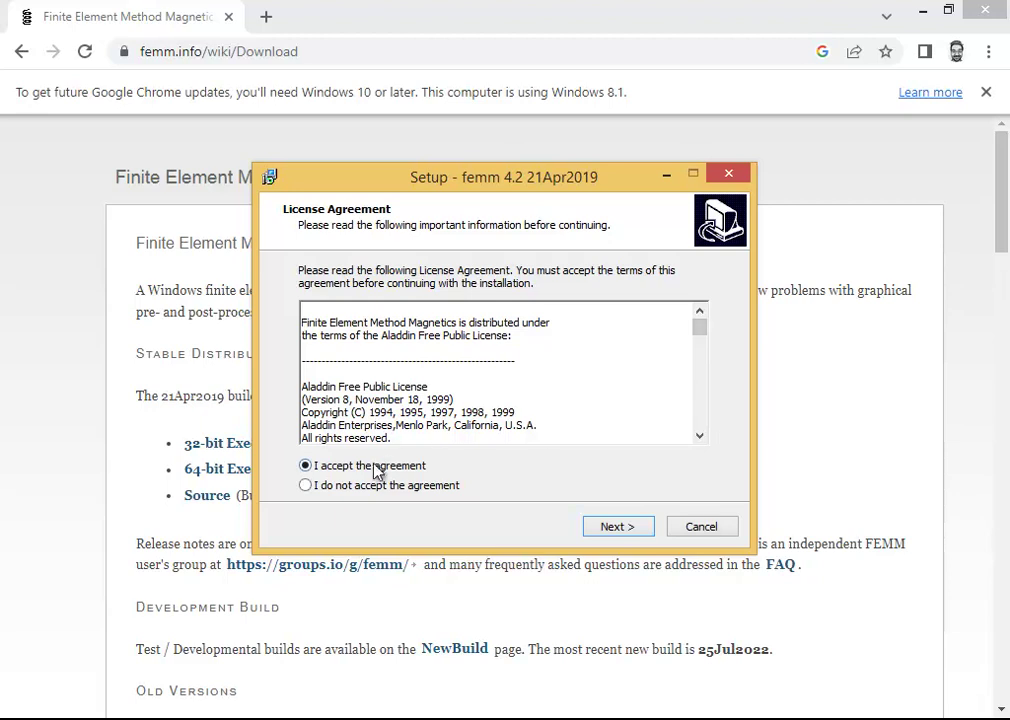
pyautogui.scroll(-12, 698, 402)
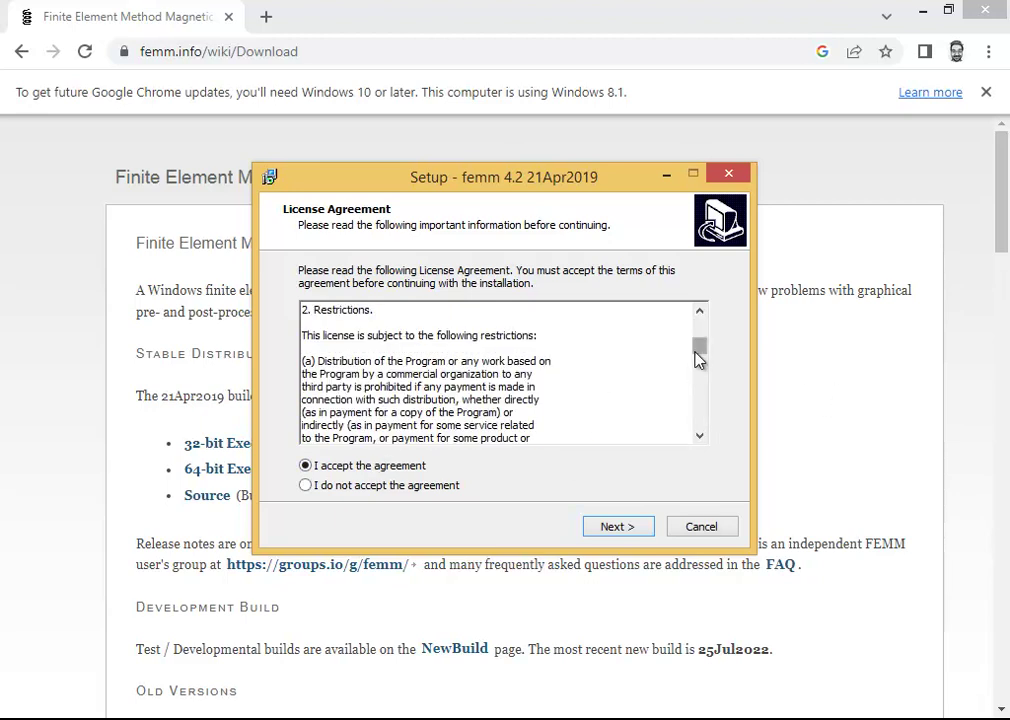
pyautogui.moveTo(699, 350); pyautogui.dragTo(700, 317)
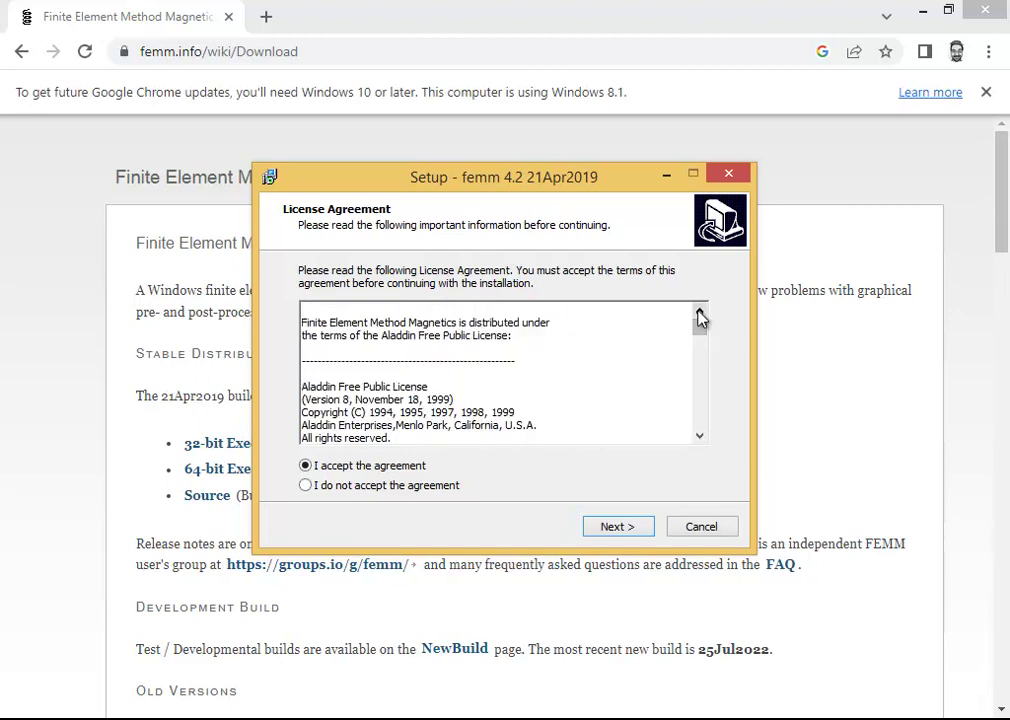
pyautogui.click(614, 527)
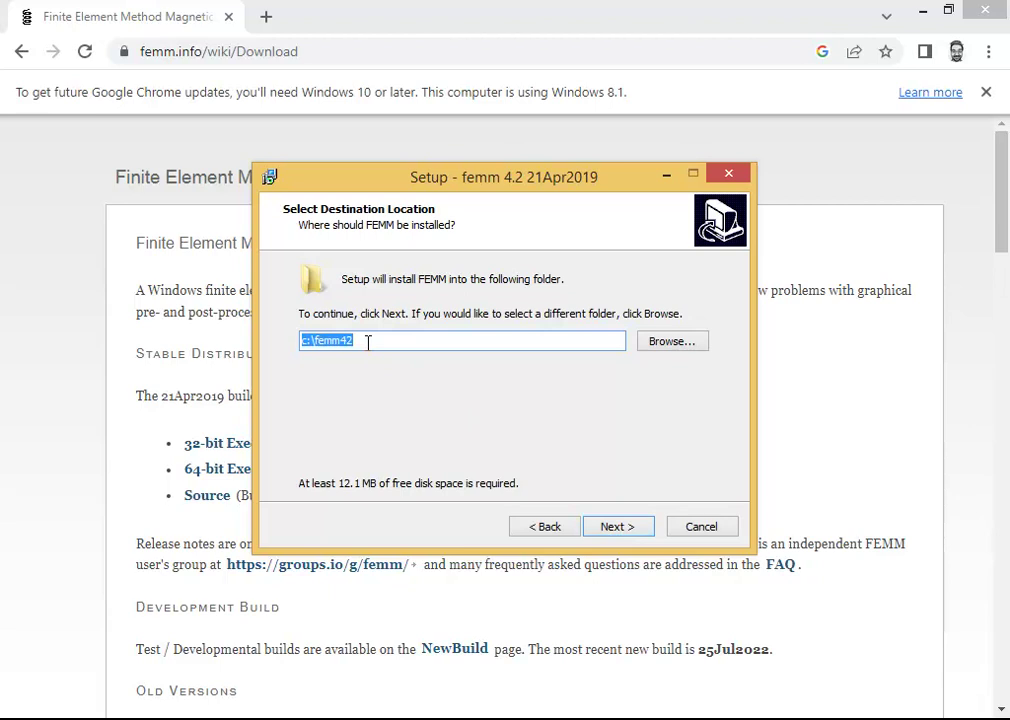
# - Keep c:\femm42 as install folder and femm 4.2 as Start Menu folder
pyautogui.click(668, 345)
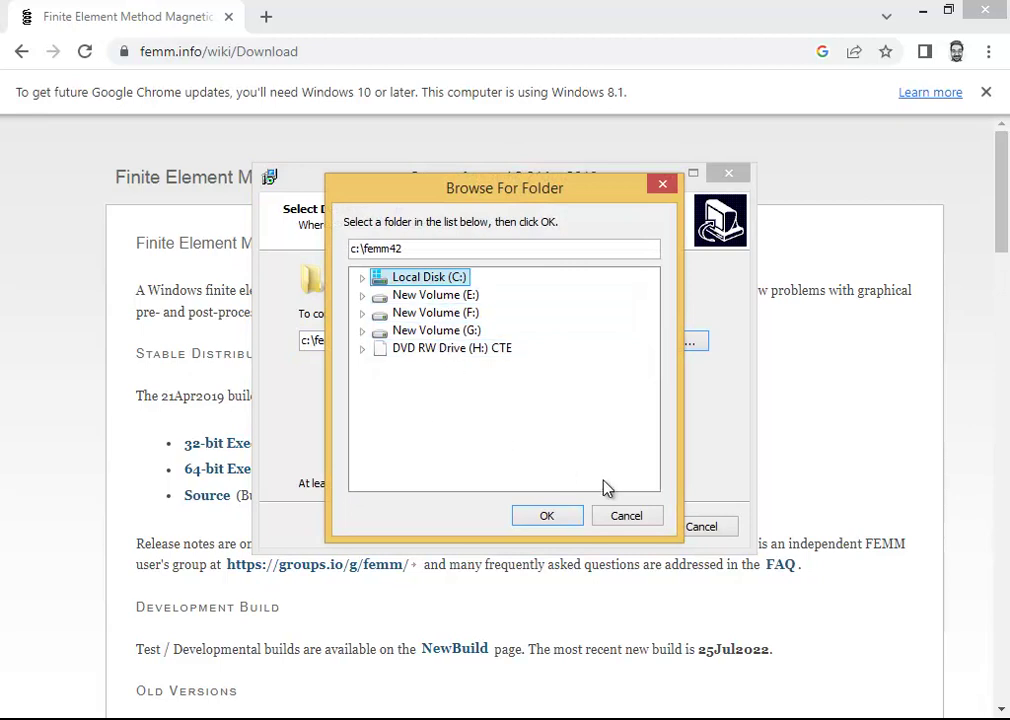
pyautogui.click(627, 516)
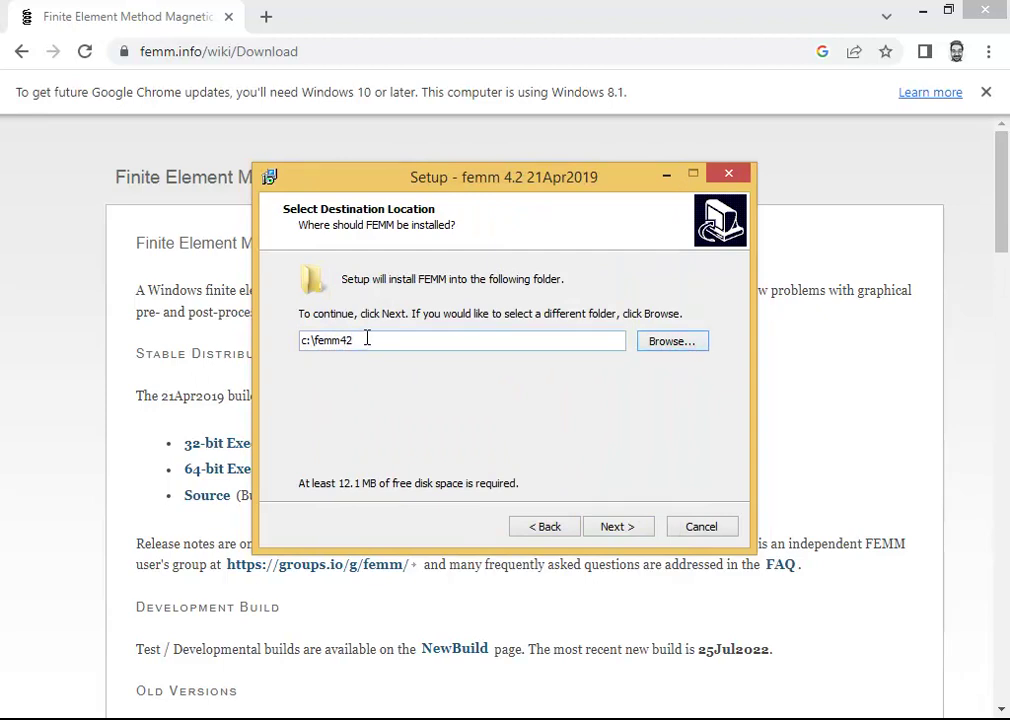
pyautogui.click(617, 527)
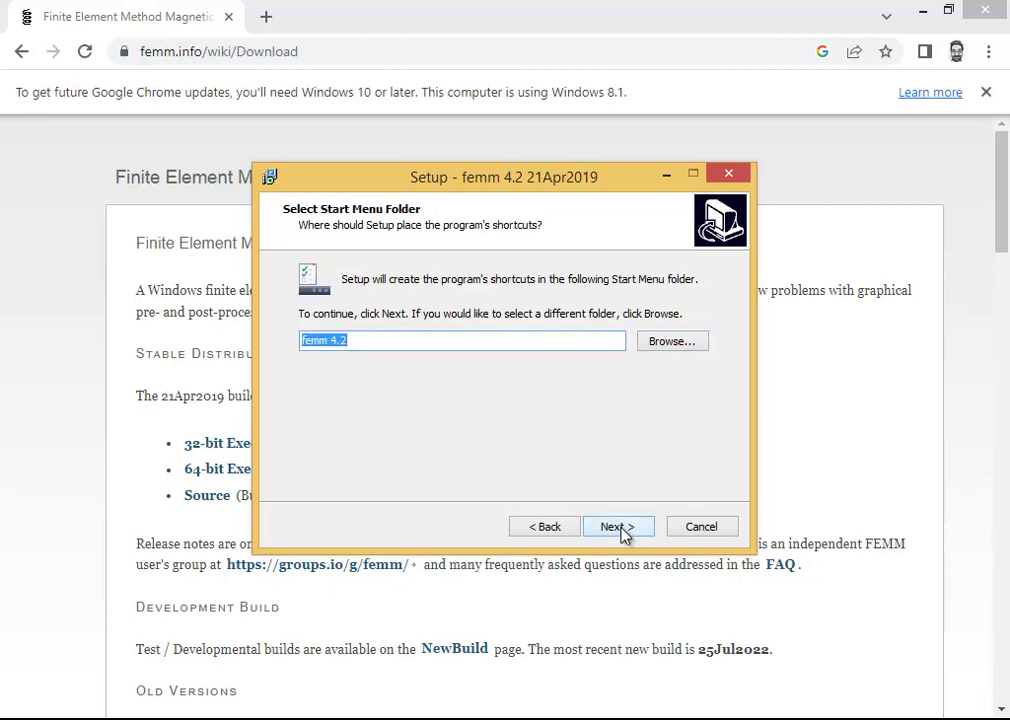
pyautogui.click(618, 529)
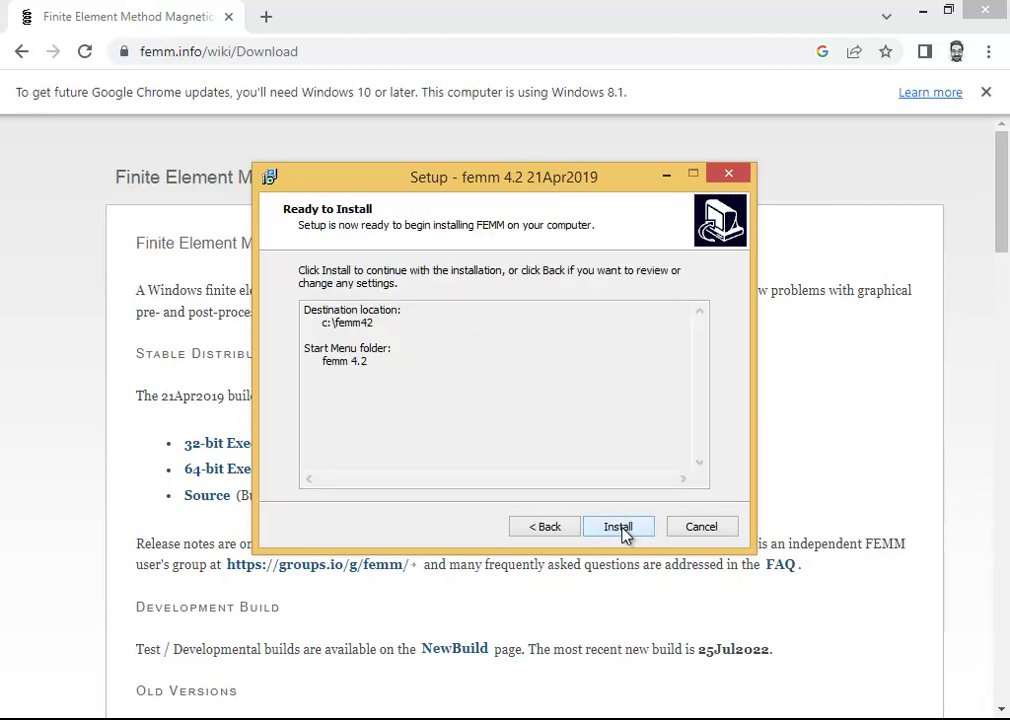
# - Install FEMM 4.2 and finish setup with 'View readme.txt' left checked
pyautogui.click(621, 530)
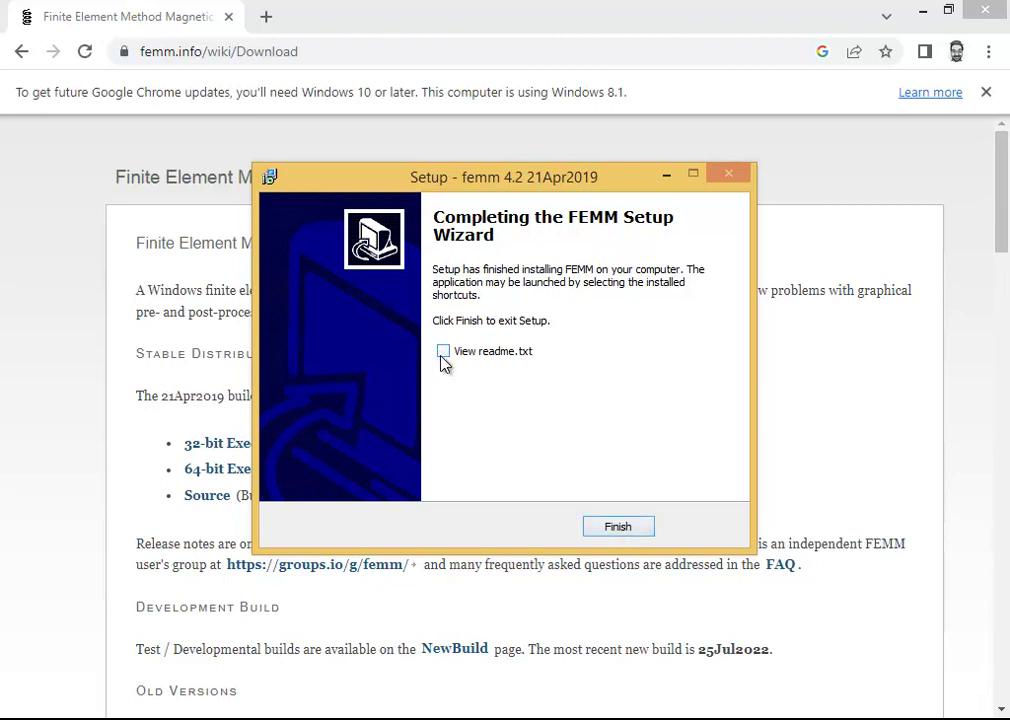
pyautogui.click(627, 529)
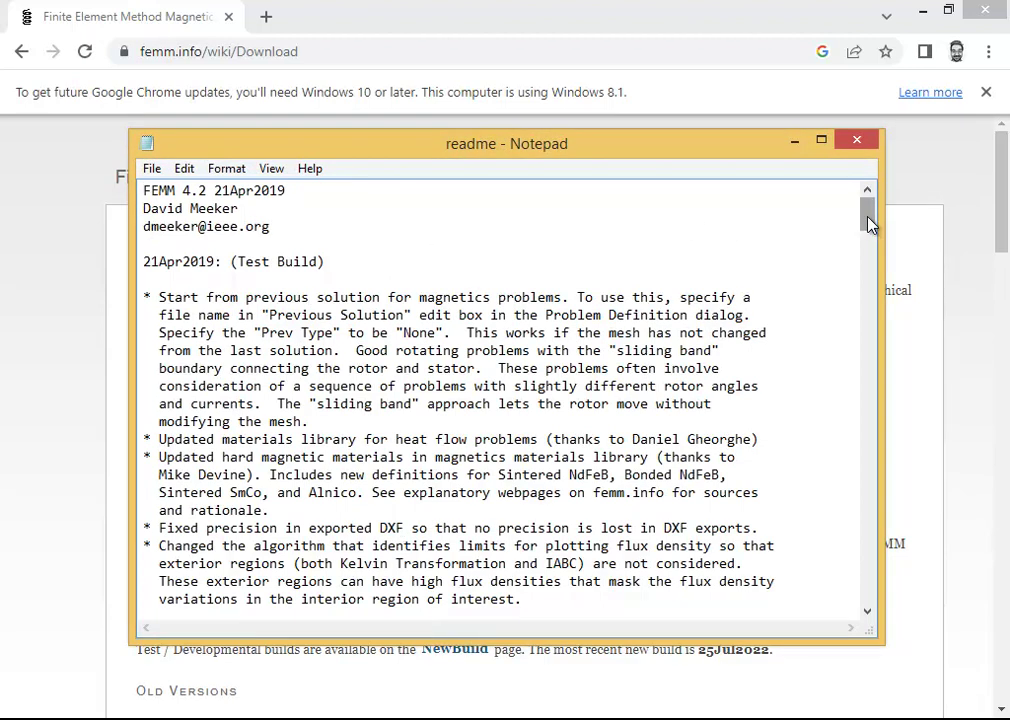
# - Scroll through the readme.txt release notes in Notepad, then close it
pyautogui.moveTo(869, 225); pyautogui.dragTo(884, 551)
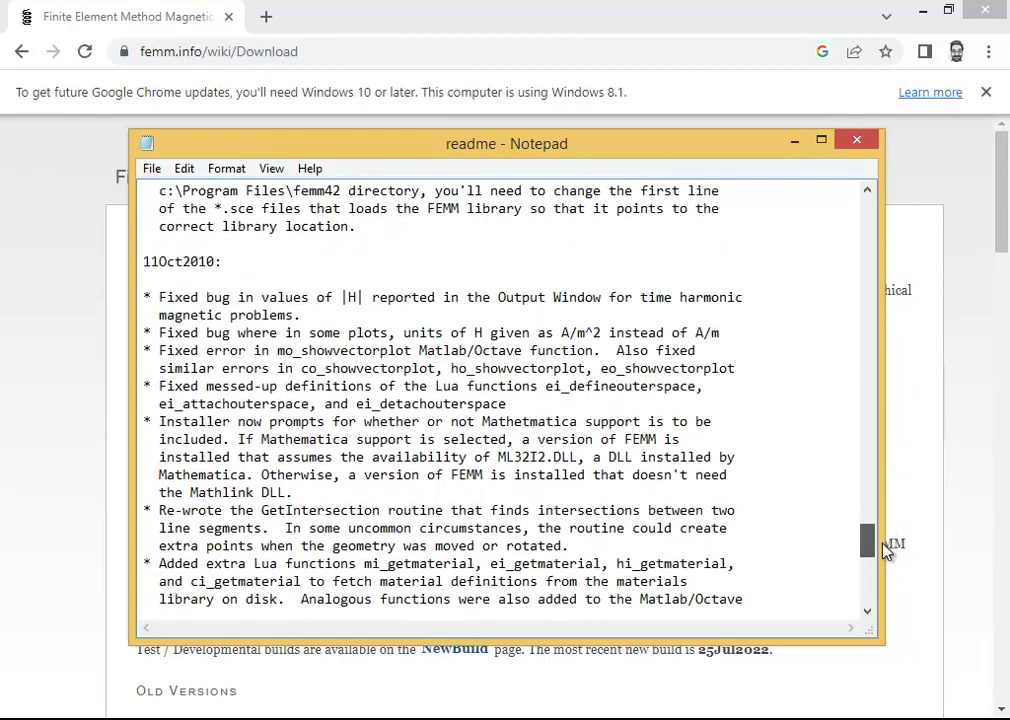
pyautogui.click(857, 141)
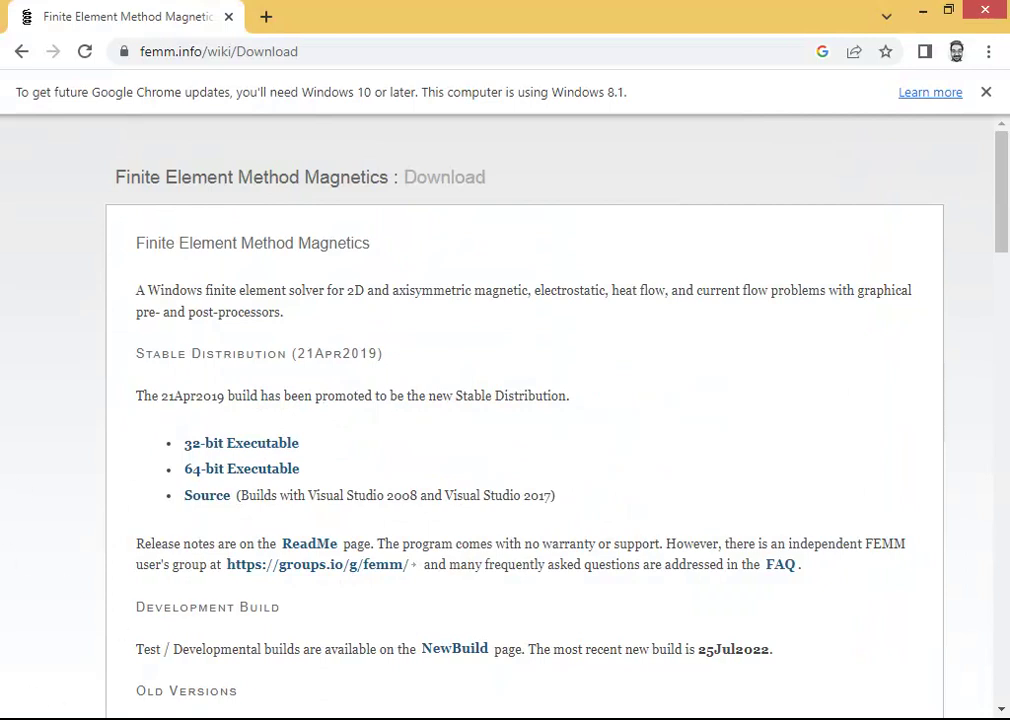
# - Minimise Chrome and launch FEMM 4.2 via a Start screen search for 'femm'
pyautogui.click(925, 15)
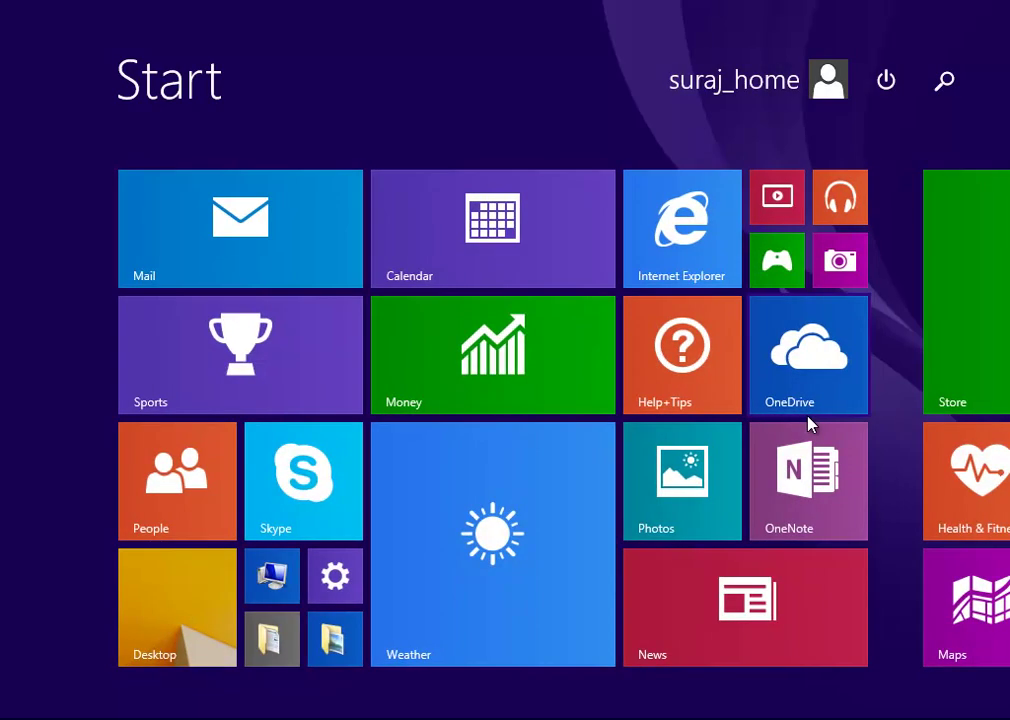
pyautogui.write('femm 4.2')
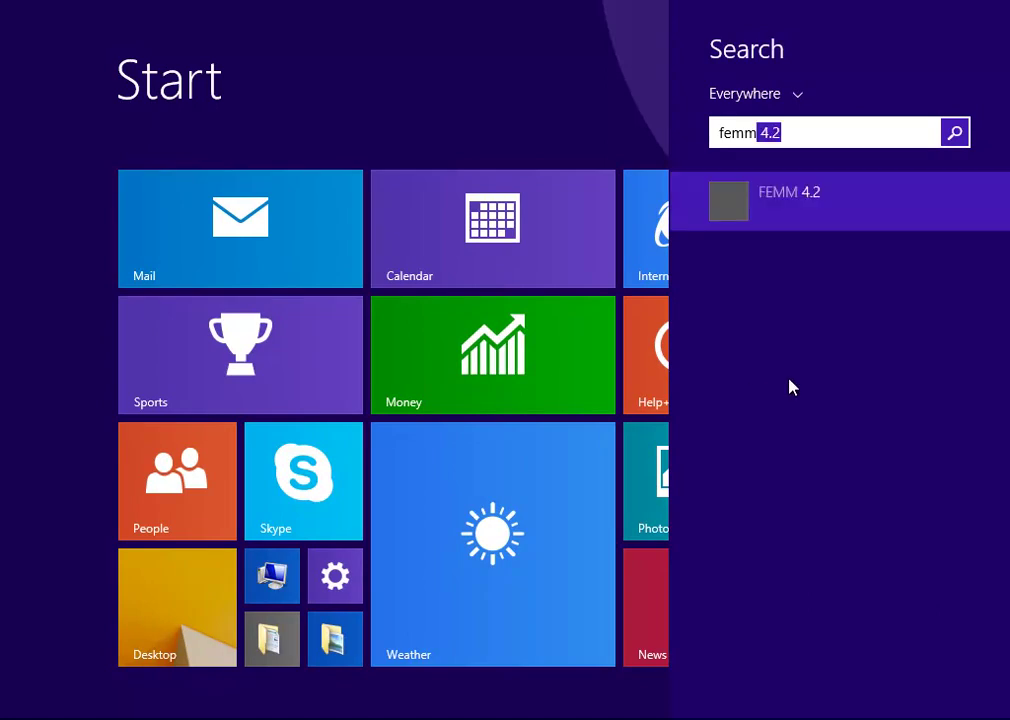
pyautogui.click(799, 205)
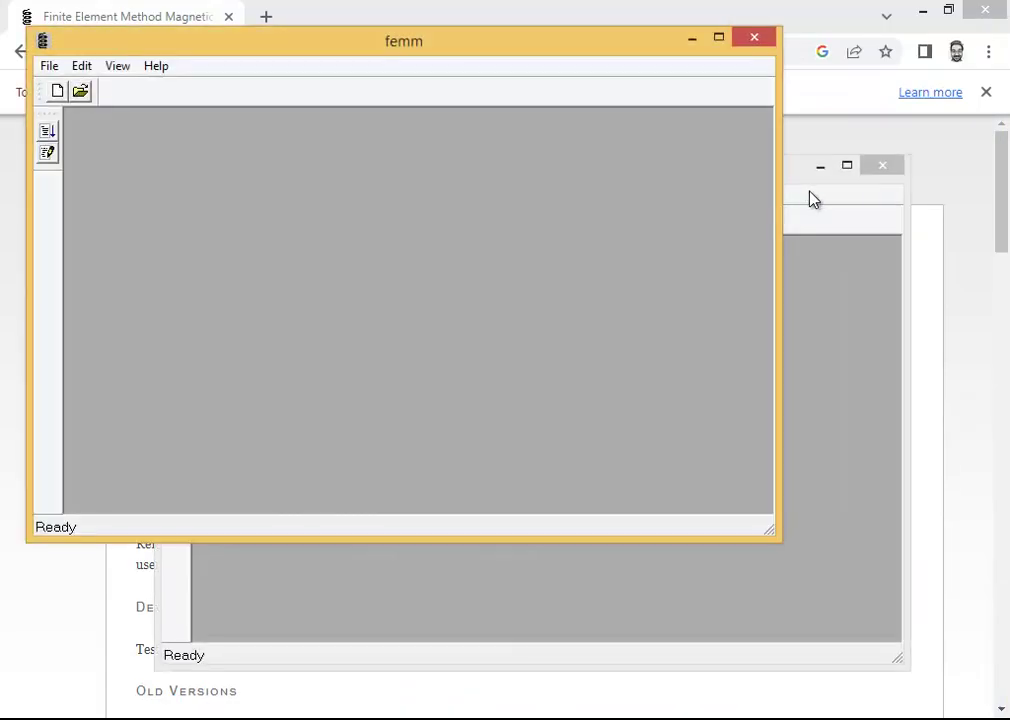
# - Close the duplicate femm window and maximise the remaining FEMM 4.2 window
pyautogui.click(802, 186)
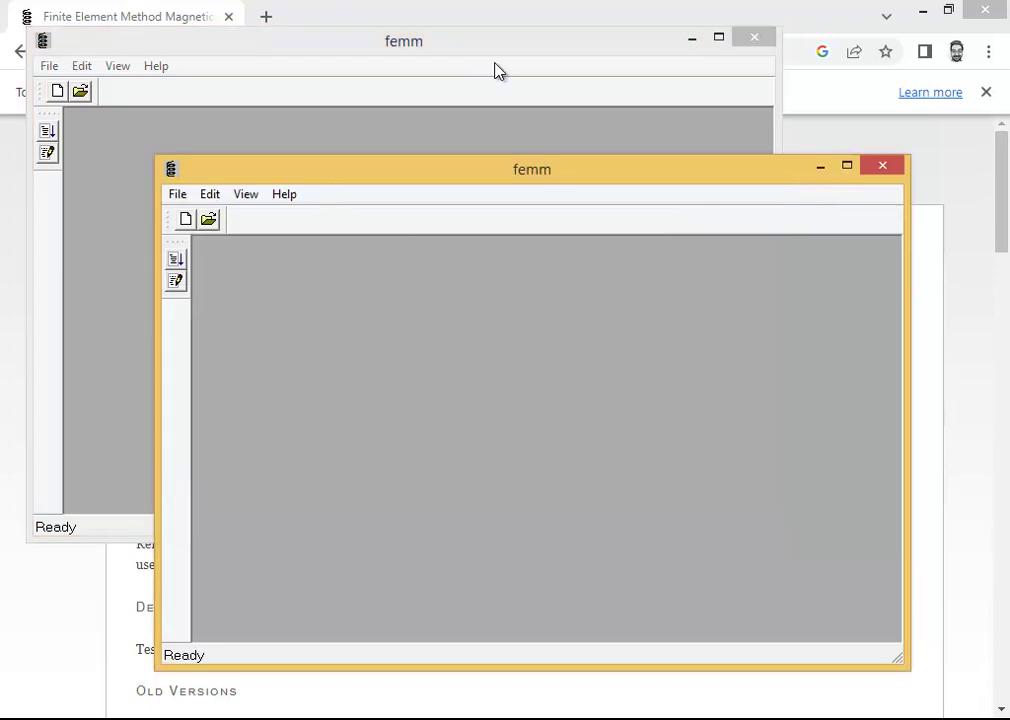
pyautogui.click(521, 62)
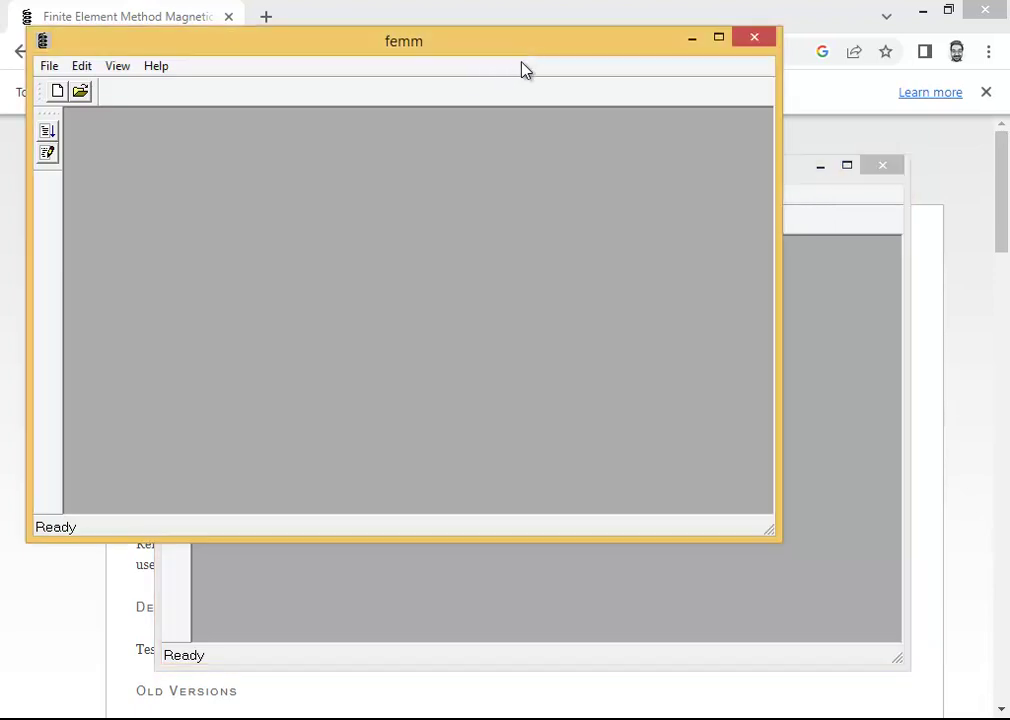
pyautogui.click(798, 180)
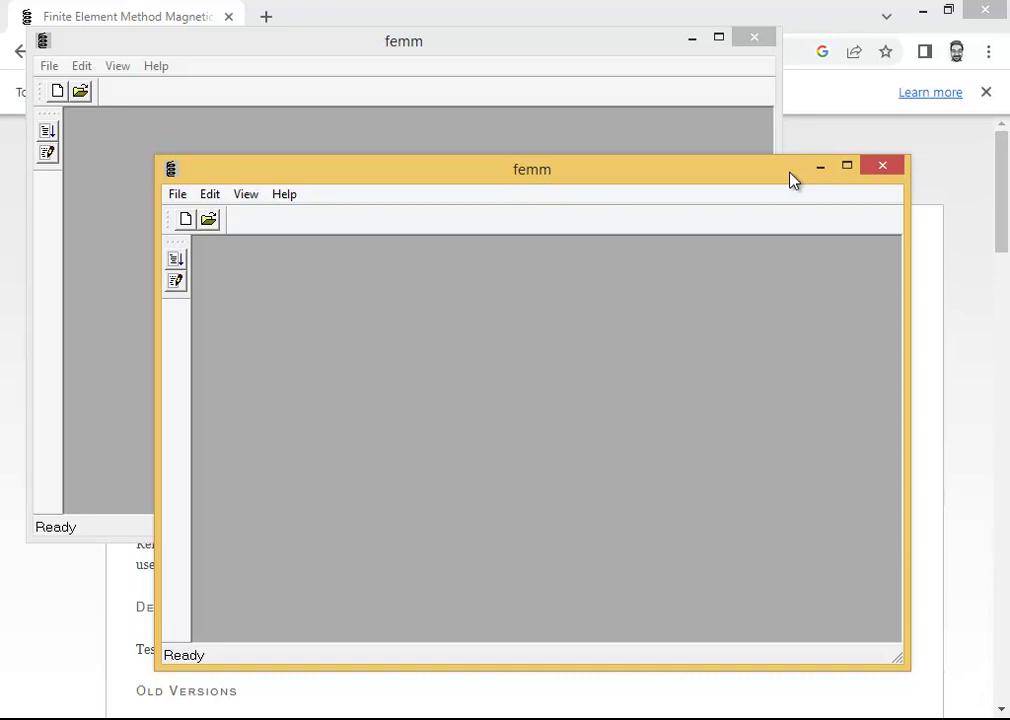
pyautogui.click(875, 178)
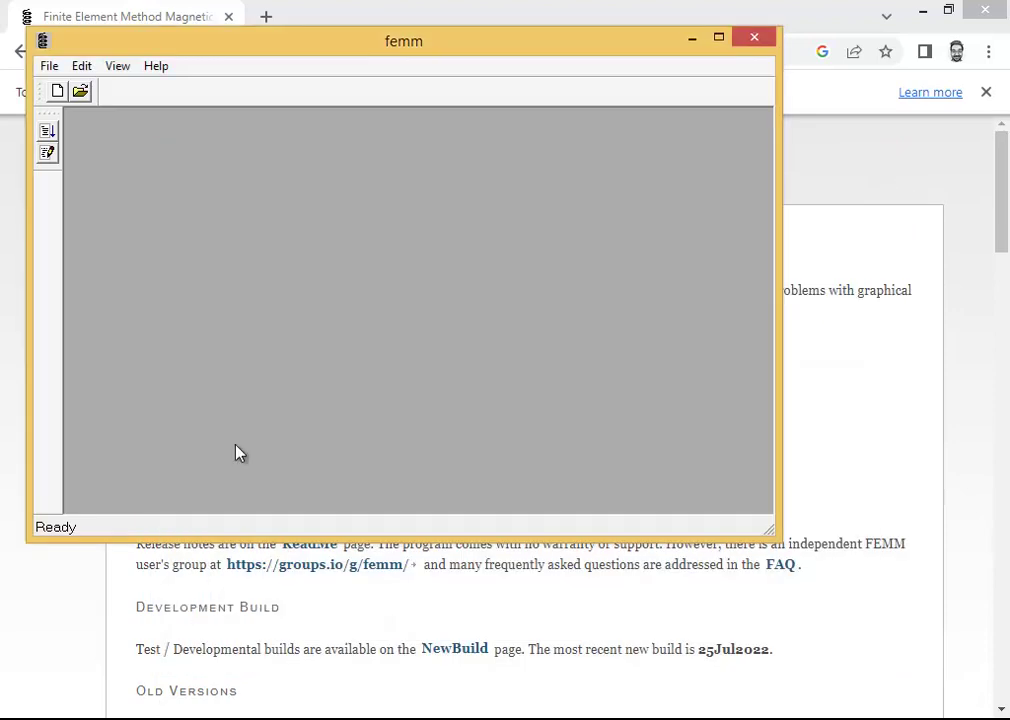
pyautogui.click(721, 46)
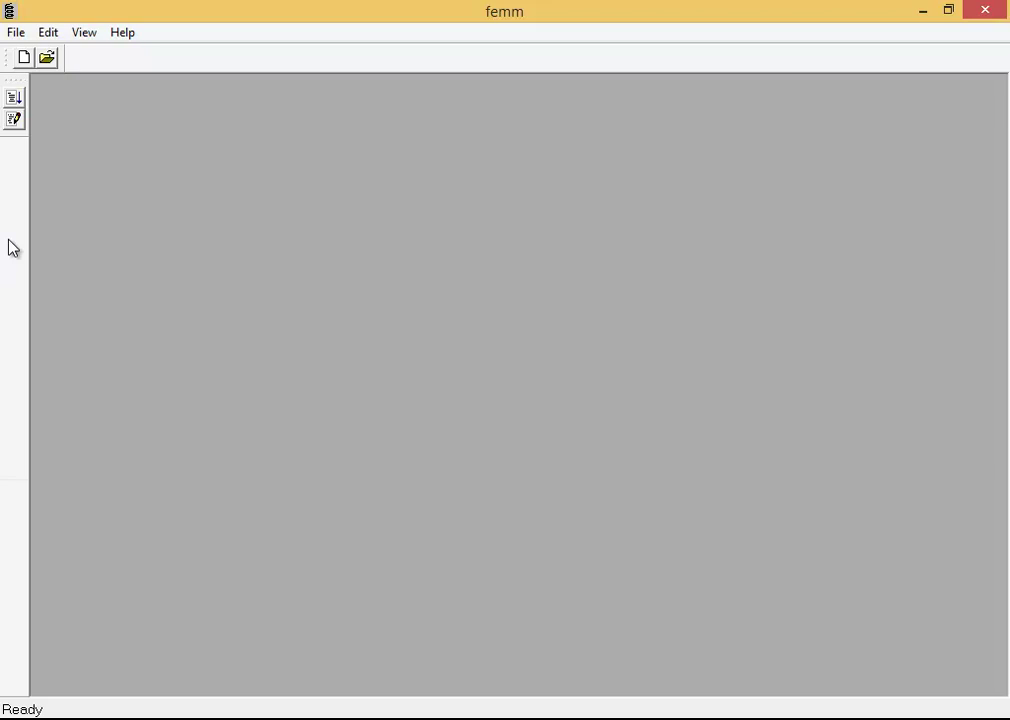
# - Create a new file and expand the problem-type list (Magnetics, Electrostatics, Heat Flow, Current Flow)
pyautogui.click(15, 32)
pyautogui.click(63, 63)
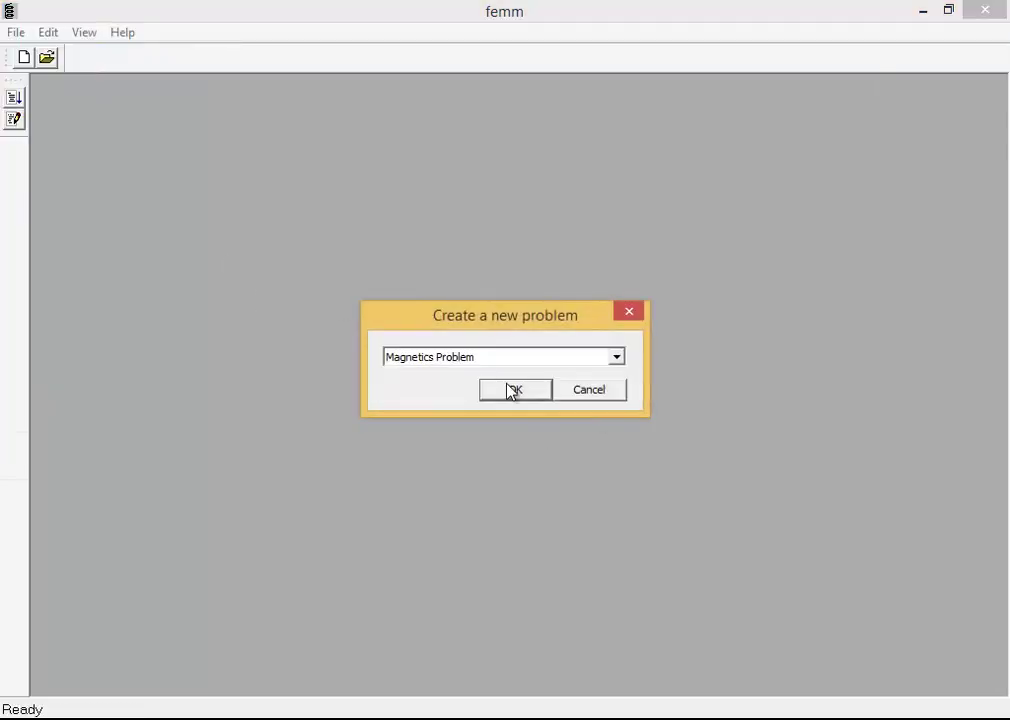
pyautogui.click(489, 358)
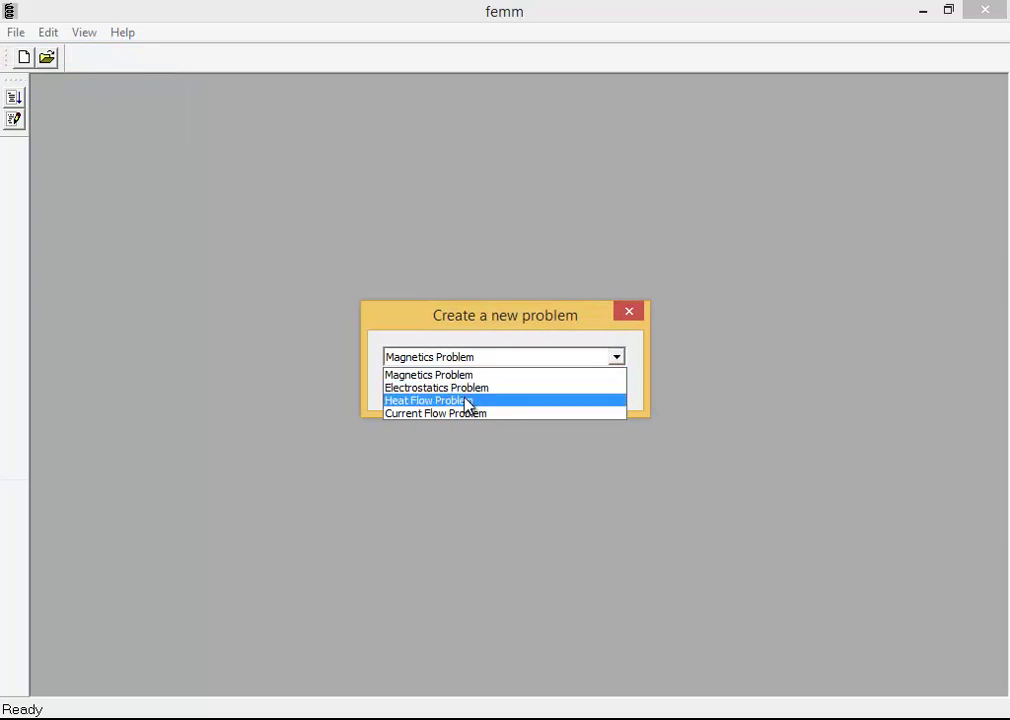